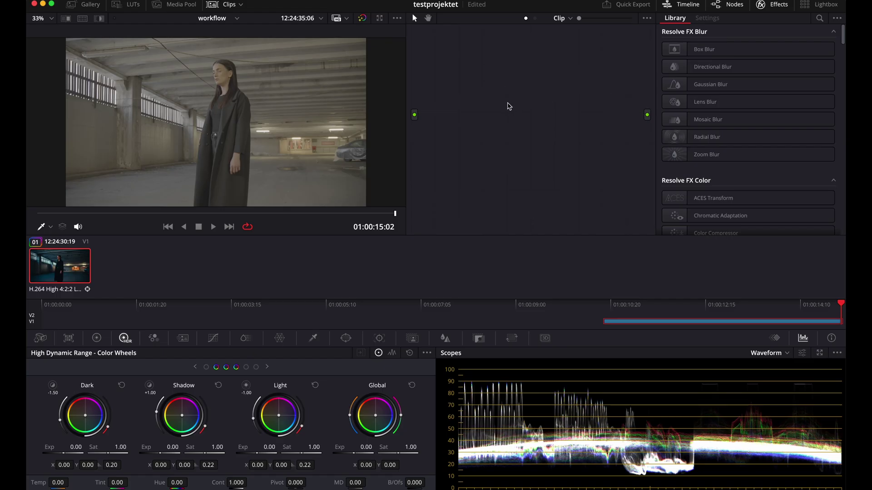
Add a serial node and apply Dehancer Pro 7.2.1 from Film Emulation to it
key(alt+s)
scroll(745, 137, down, 10)
drag(739, 66, 592, 126)
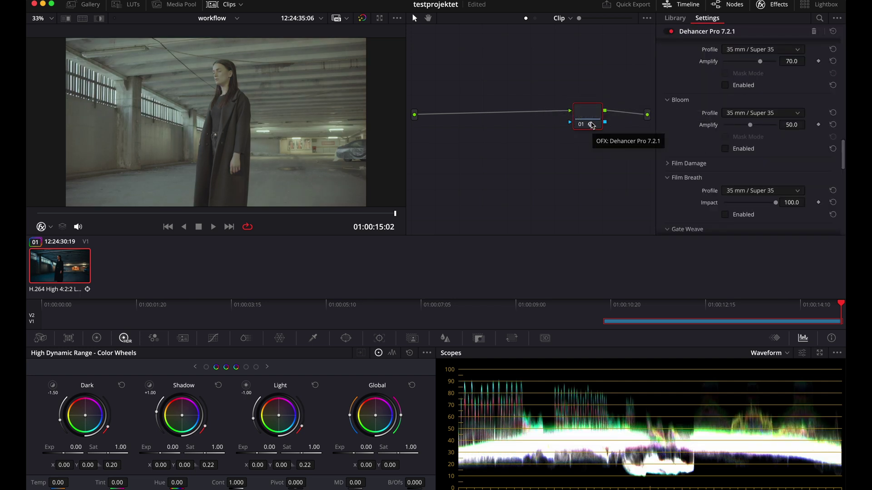
scroll(741, 121, up, 10)
scroll(741, 121, down, 8)
scroll(740, 124, down, 6)
scroll(689, 64, up, 15)
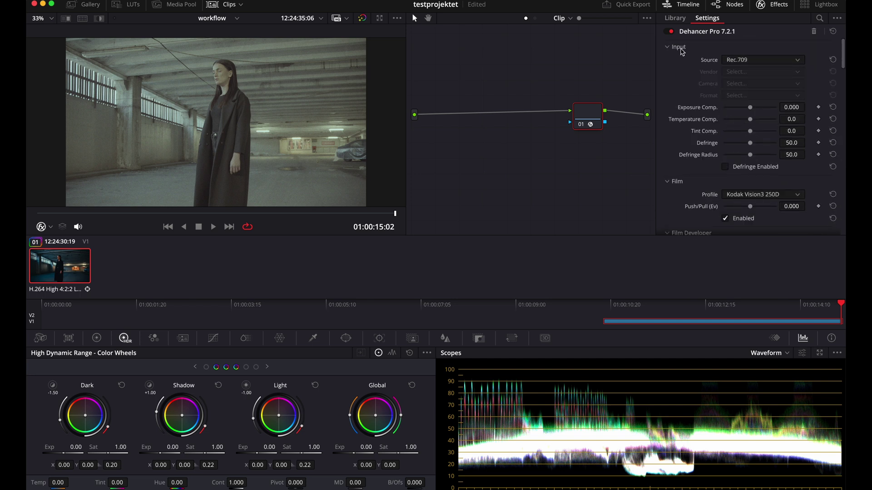
Disable all of Dehancer's film tools from its Options section
click(678, 47)
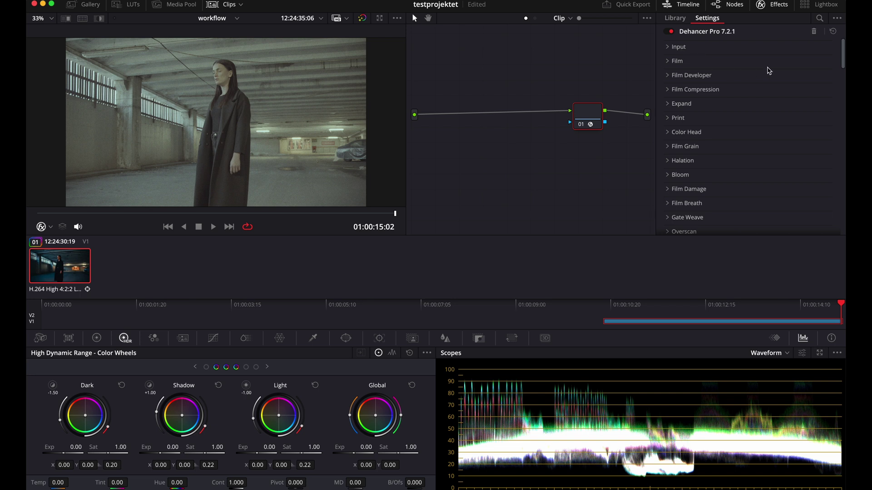
scroll(769, 70, down, 5)
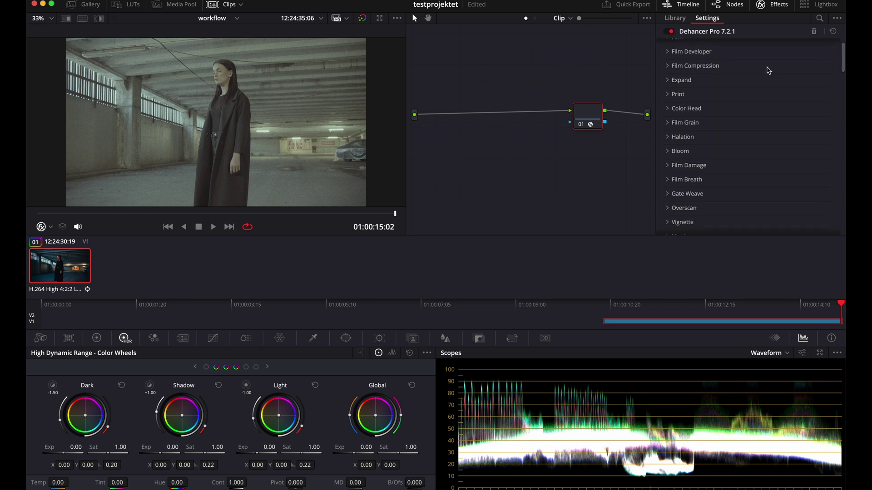
scroll(767, 70, down, 3)
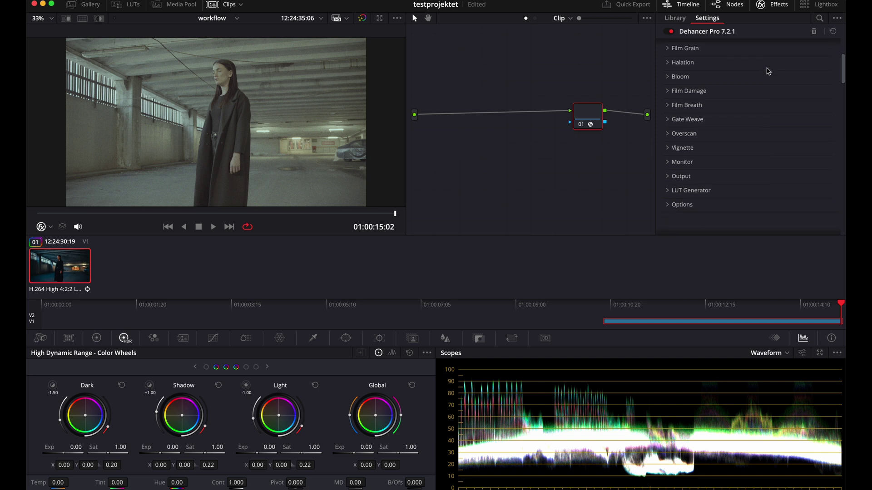
scroll(767, 72, down, 3)
click(683, 84)
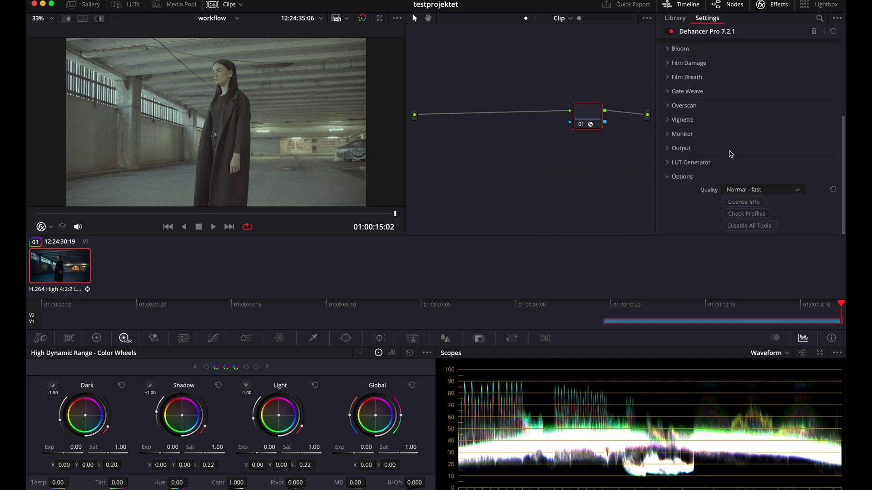
click(743, 230)
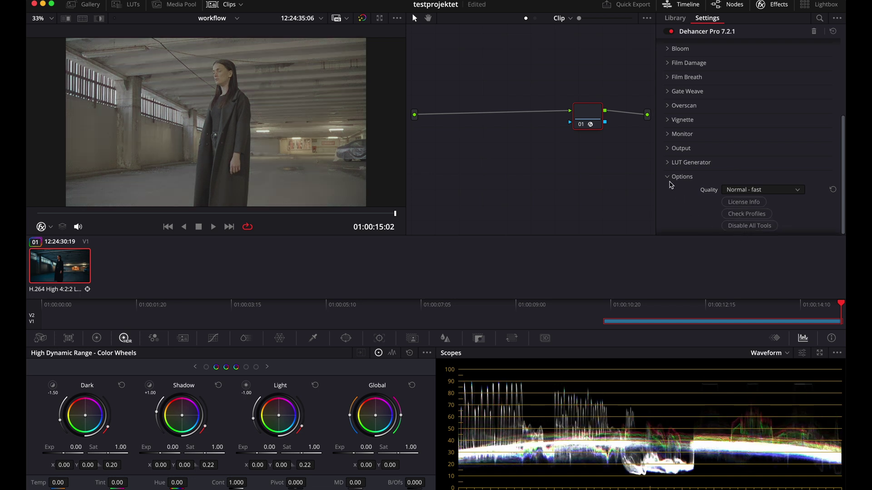
click(667, 177)
scroll(719, 178, up, 3)
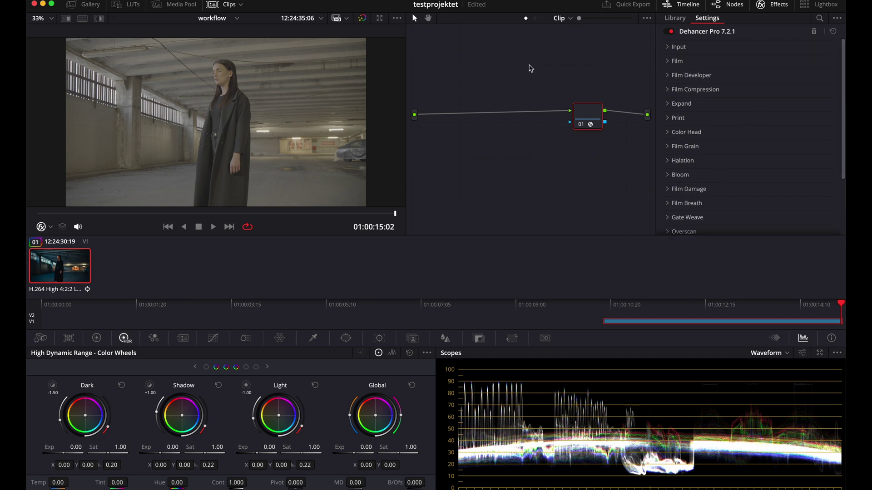
Preview Dehancer's input as Sony Alpha 7 IV S-Log3 S-Gamut3.Cine, then reset the source to Rec.709
scroll(590, 132, up, 1)
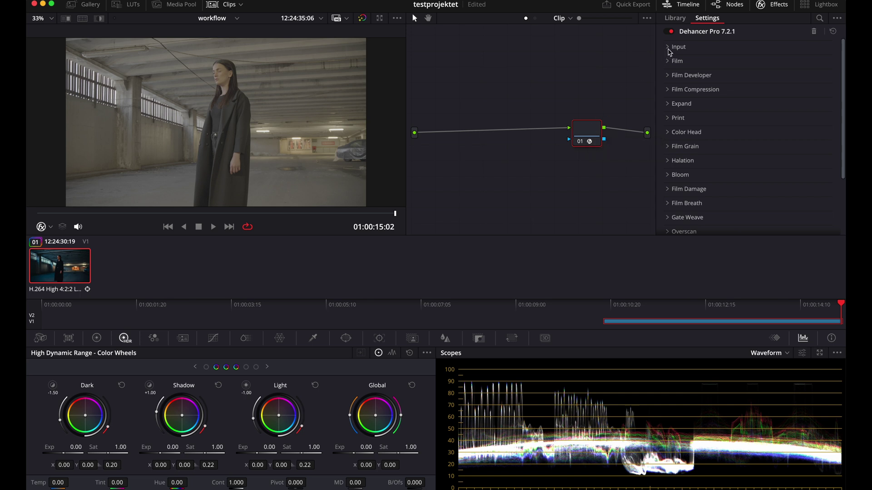
click(668, 48)
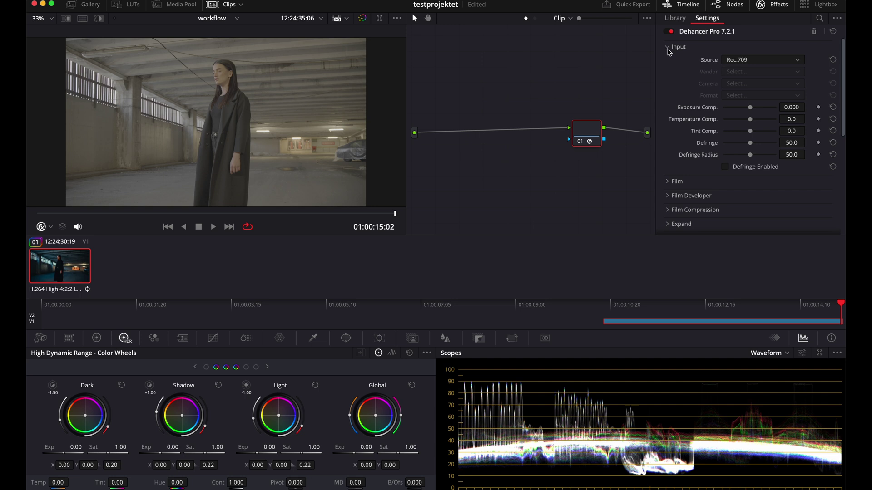
click(758, 63)
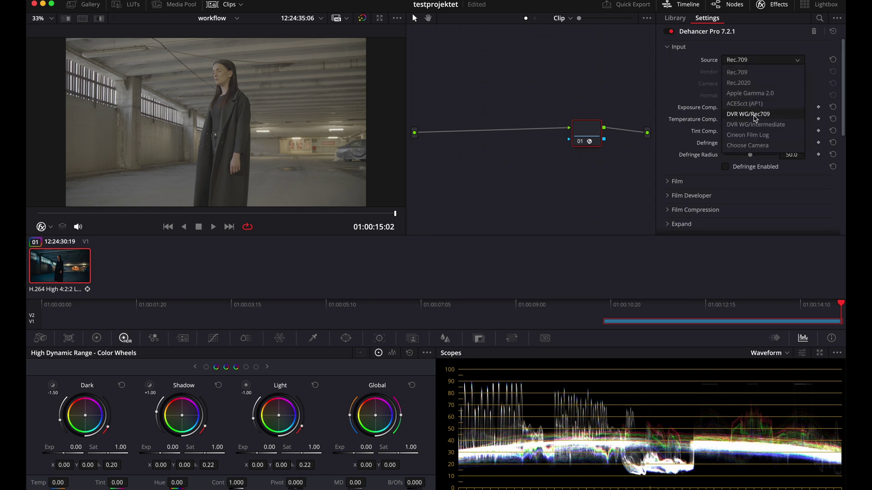
click(754, 142)
click(737, 72)
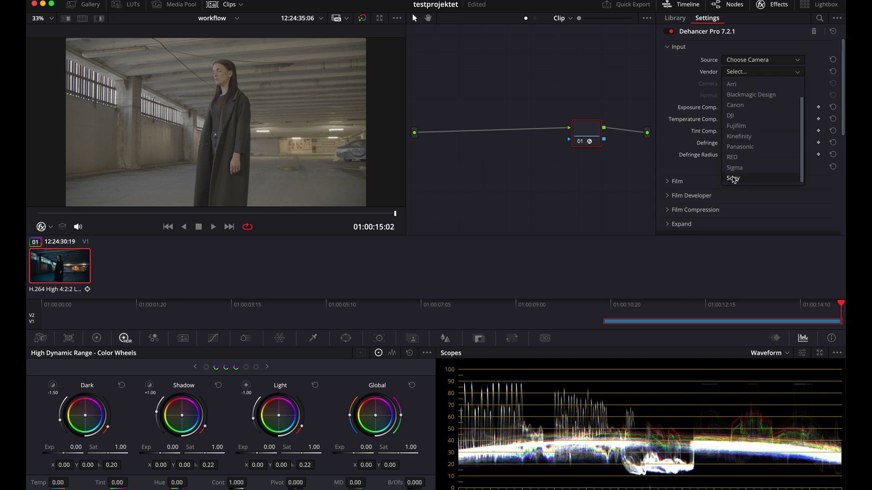
click(734, 177)
click(734, 85)
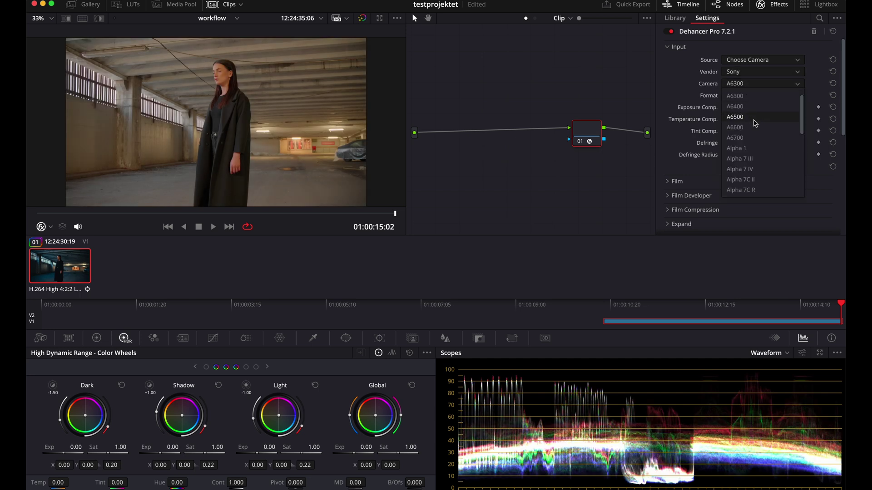
click(759, 169)
click(744, 95)
click(752, 139)
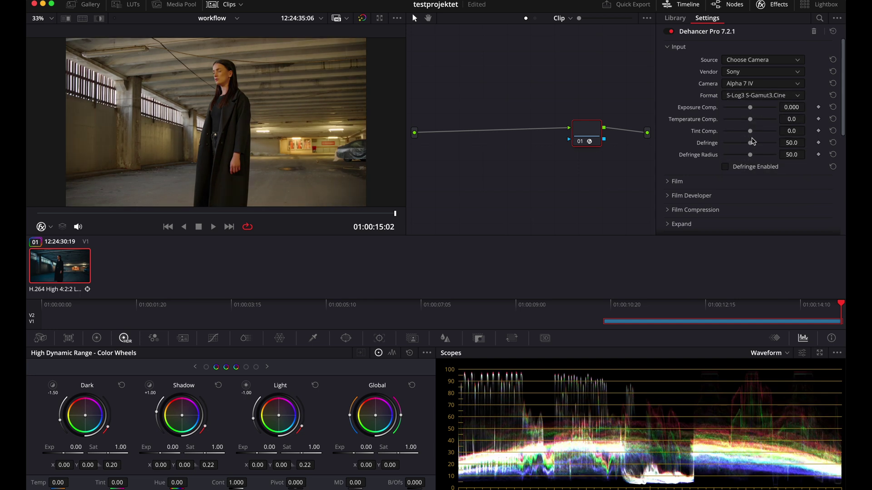
click(832, 60)
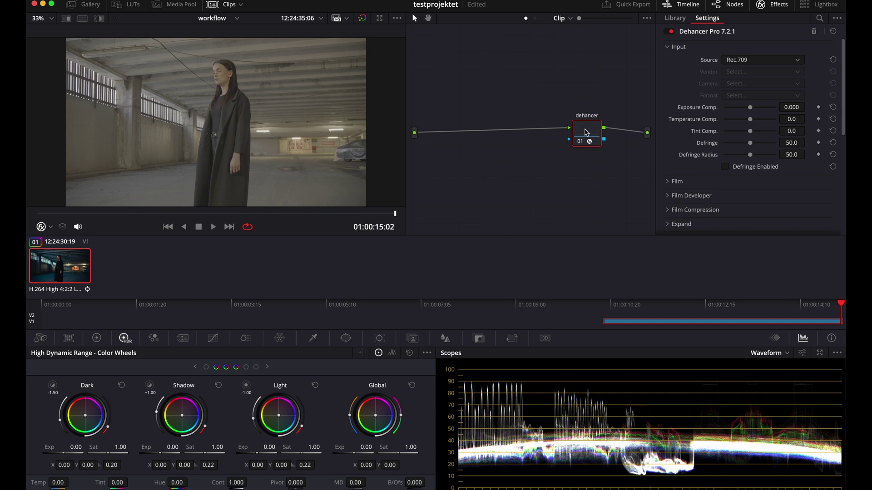
Add a node ahead of dehancer and label it 'cst'
key(shift+s)
drag(517, 152, 455, 83)
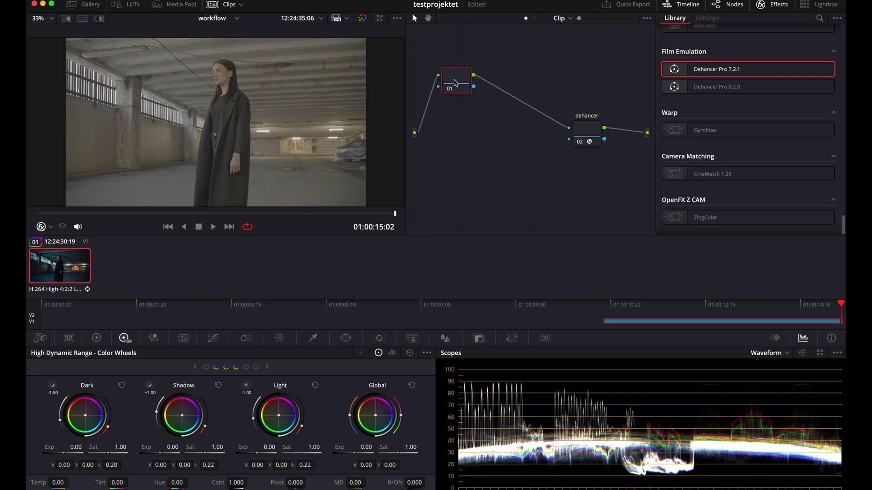
text(cst)
Apply Color Space Transform from S-Gamut3.Cine/S-Log3 to Rec.709/Cineon Film Log on the cst node
scroll(744, 159, down, 10)
drag(723, 218, 461, 88)
click(763, 59)
scroll(763, 146, down, 10)
click(764, 145)
click(761, 72)
click(750, 162)
click(751, 84)
scroll(742, 190, down, 10)
click(744, 195)
click(763, 97)
scroll(760, 193, down, 5)
click(759, 192)
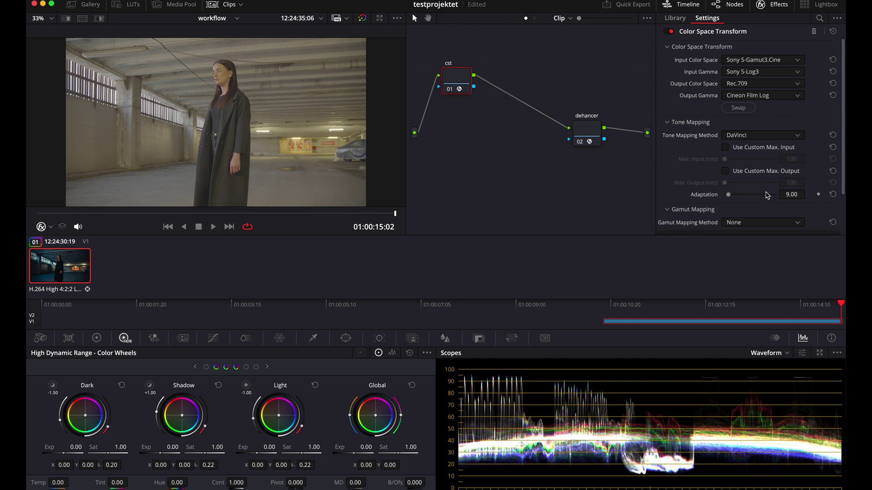
Set the dehancer node's input source to Cineon Film Log
key(shift+apostrophe)
click(745, 61)
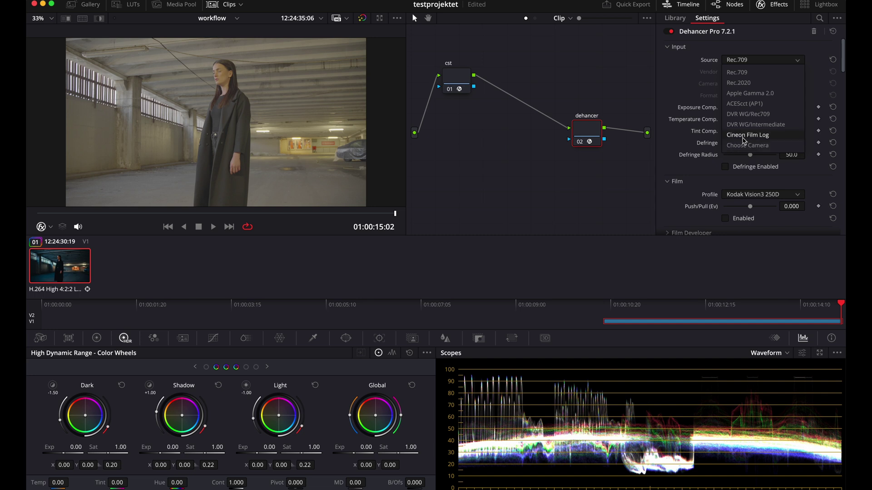
click(743, 139)
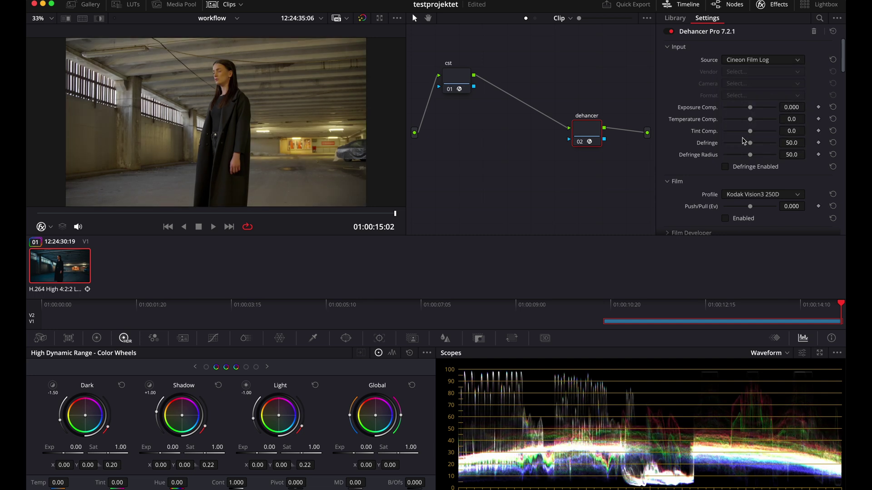
Insert a new node between cst and dehancer labelled 'wb & exp'
click(675, 18)
drag(721, 219, 516, 81)
double_click(516, 80)
text(wb & exp)
Confirm the 'wb & exp' label and nudge the Global balance slightly to X 0.02, Y -0.03
key(Return)
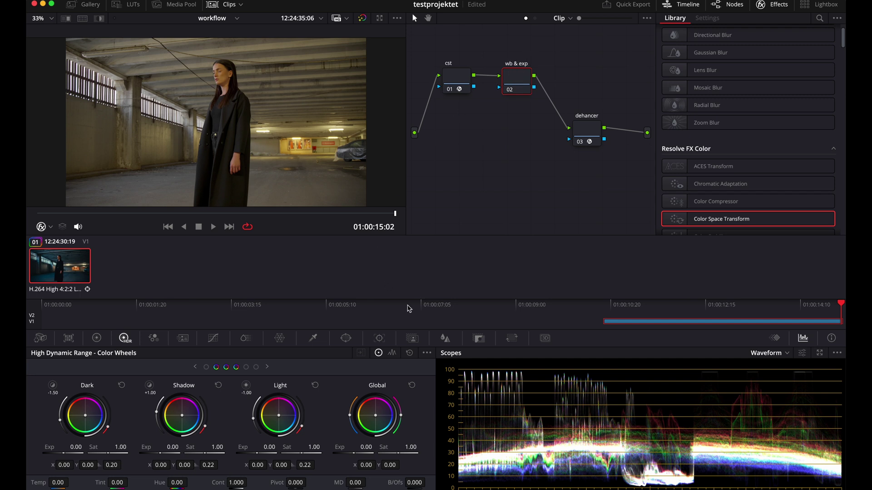
click(427, 353)
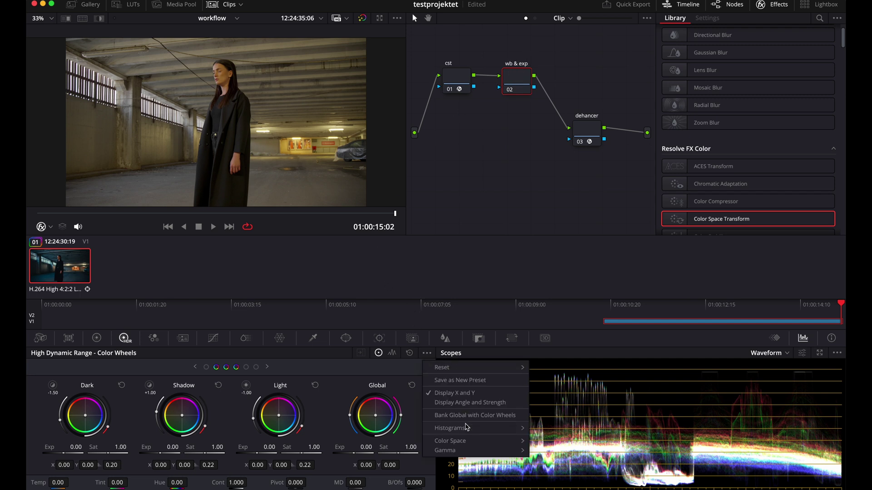
mouse_move(471, 450)
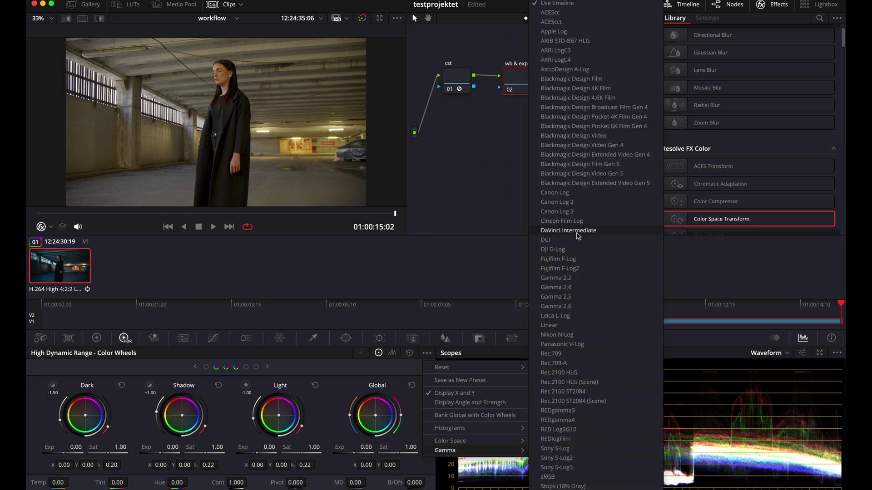
click(574, 222)
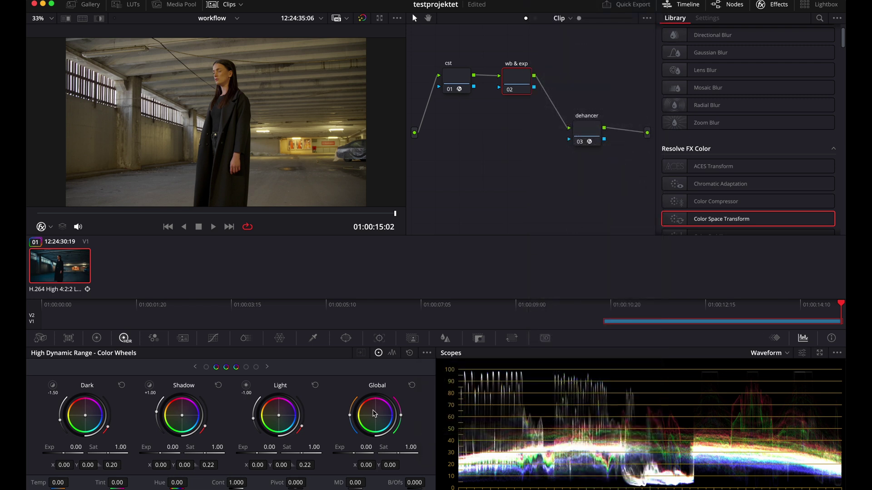
drag(376, 415, 316, 447)
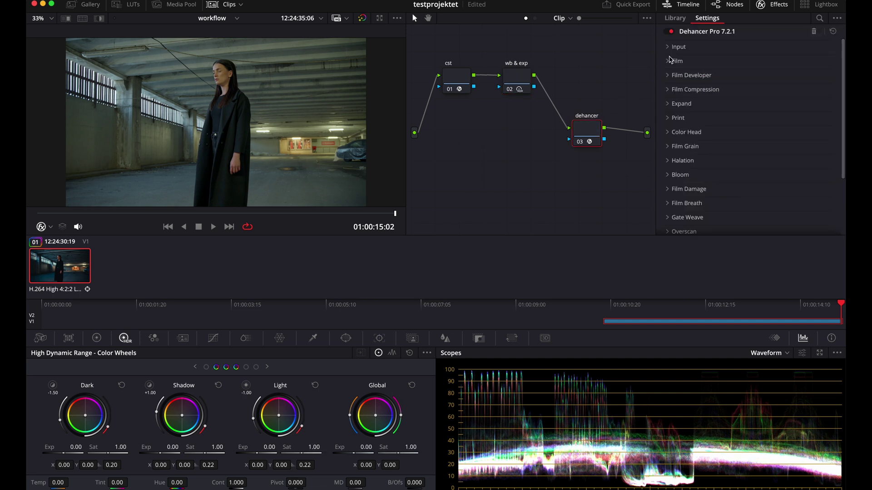
Enable Dehancer's Film emulation, starting with an Agfa film profile
click(672, 60)
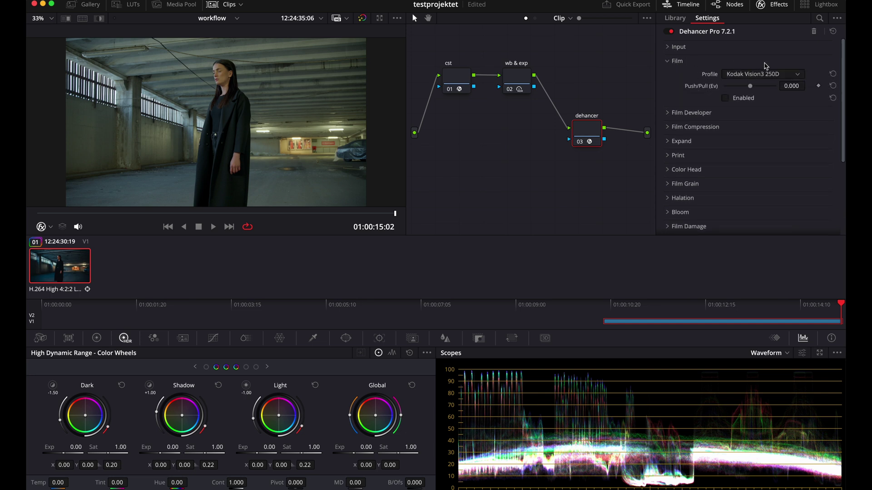
click(785, 74)
click(745, 126)
click(725, 98)
Compare Astrum Color Negative 125, Cinestill 800T and Fujichrome Velvia 50, then settle on Kodak Aerocolor IV 125
click(747, 75)
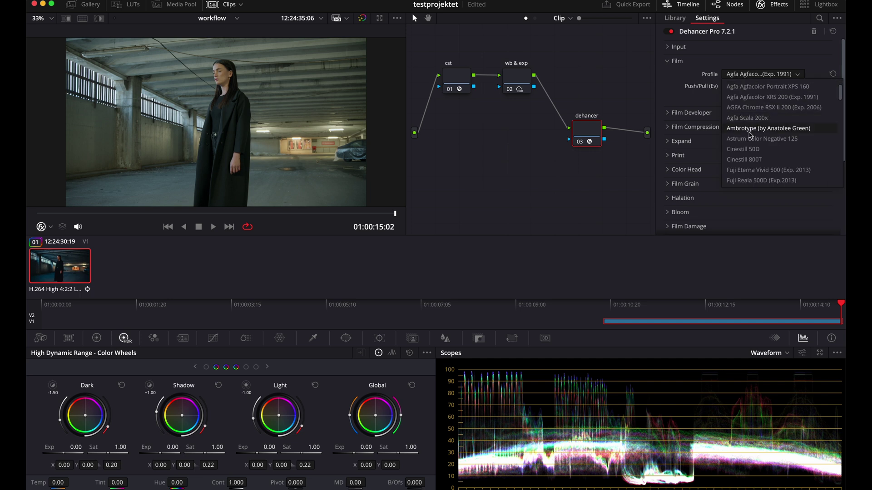
click(750, 139)
click(753, 77)
click(749, 162)
click(751, 77)
click(752, 165)
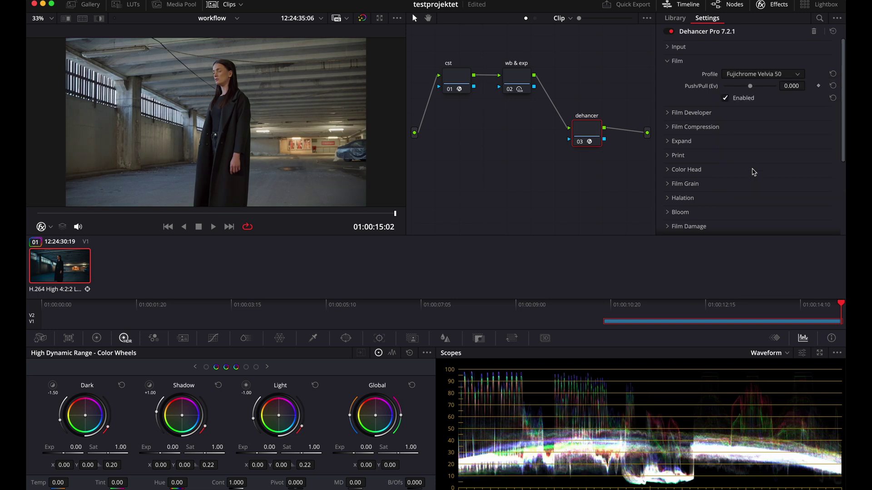
click(765, 80)
scroll(766, 145, down, 3)
scroll(764, 145, down, 3)
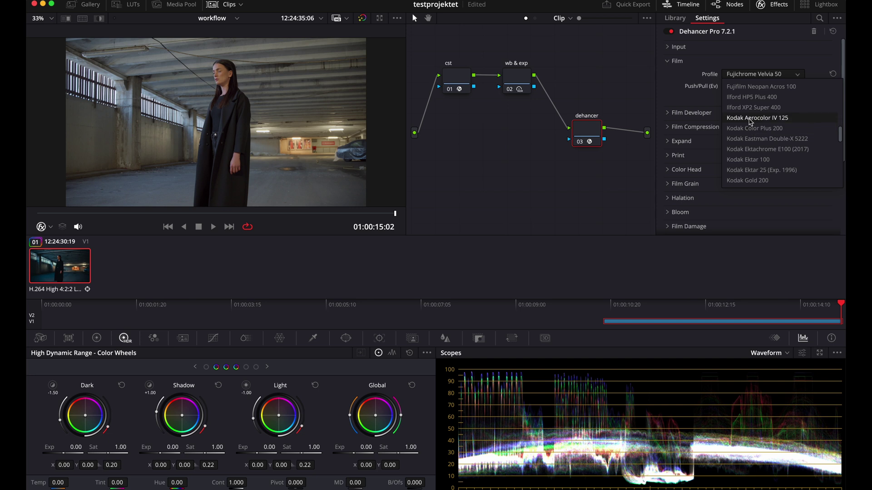
click(751, 118)
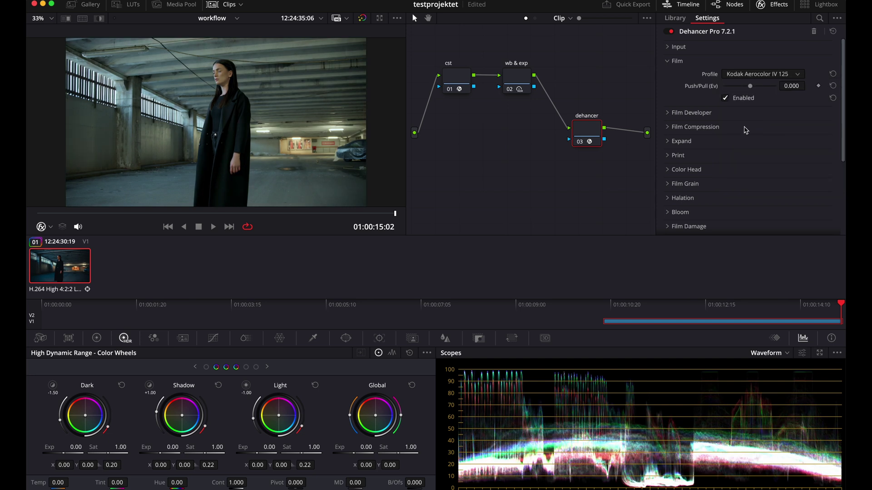
Raise Film Developer Color Boost to 21.1 and Contrast Boost to 24.8
key(Up)
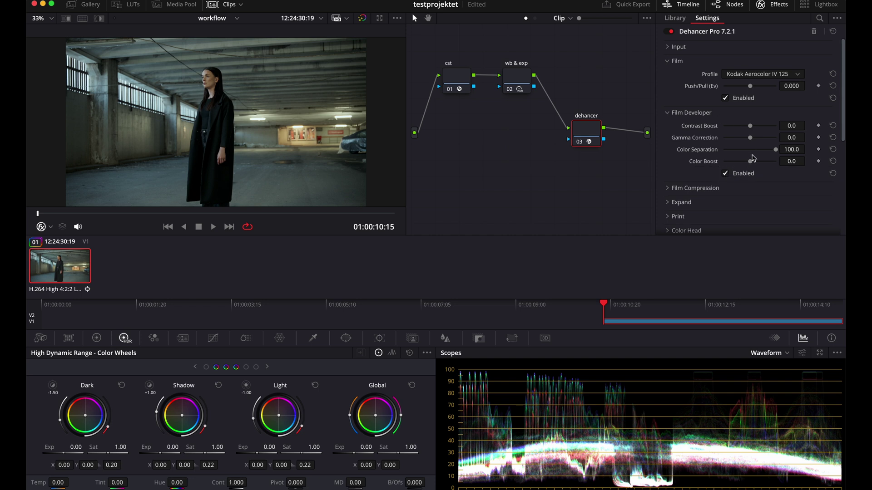
drag(752, 165, 755, 164)
drag(750, 126, 757, 128)
Jump to the clip's last frame and expand the Film Compression settings
key(End)
click(668, 188)
scroll(704, 160, down, 5)
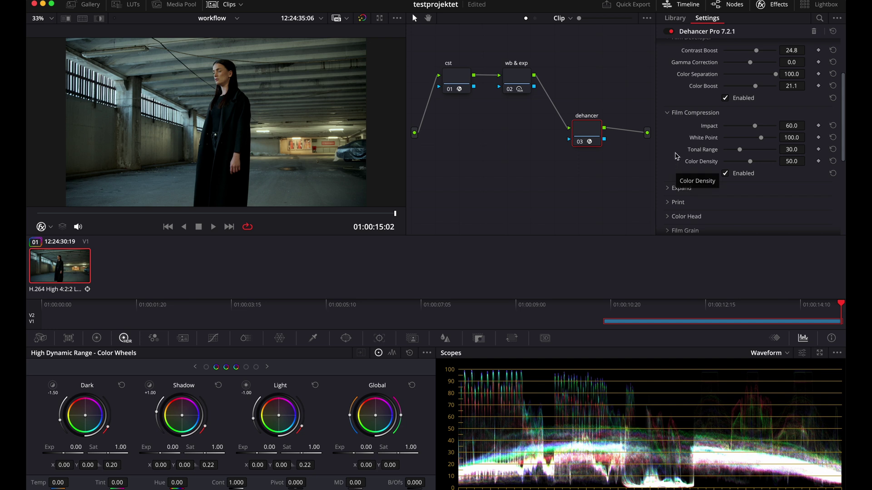
scroll(674, 159, down, 1)
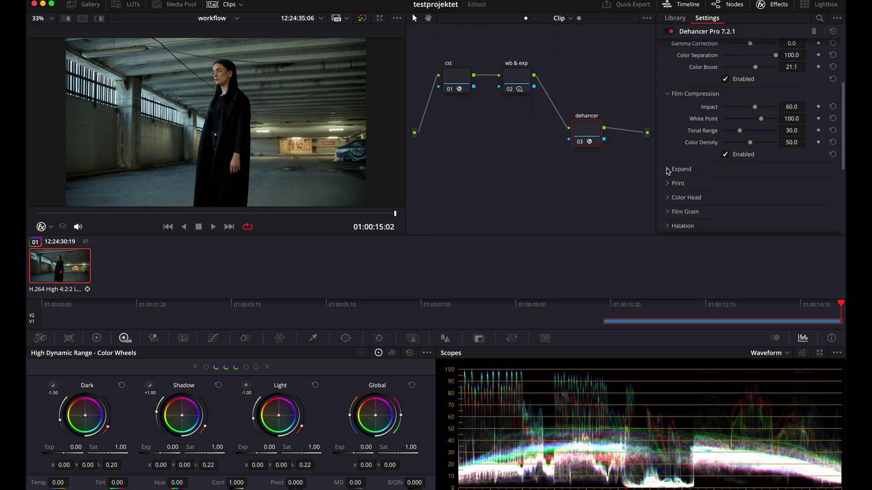
Enable Dehancer's Expand stage and lower its Black Point to -14.85
click(668, 169)
scroll(673, 170, down, 2)
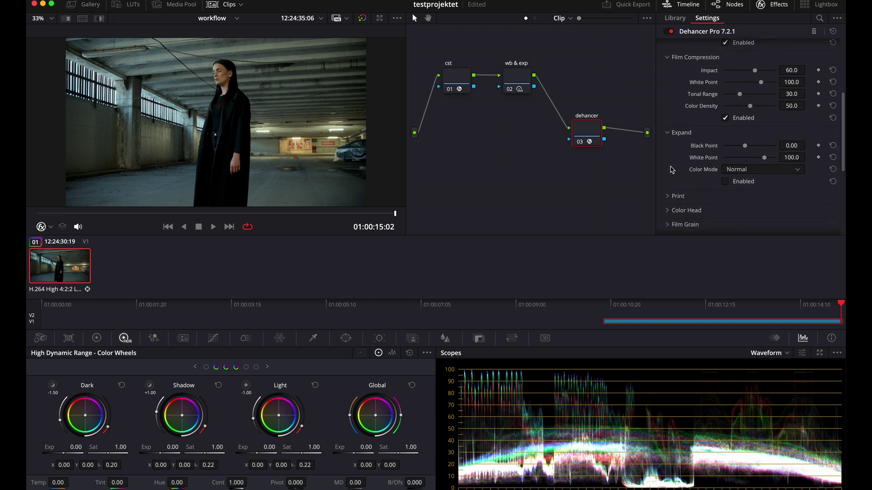
click(725, 182)
drag(745, 148, 730, 152)
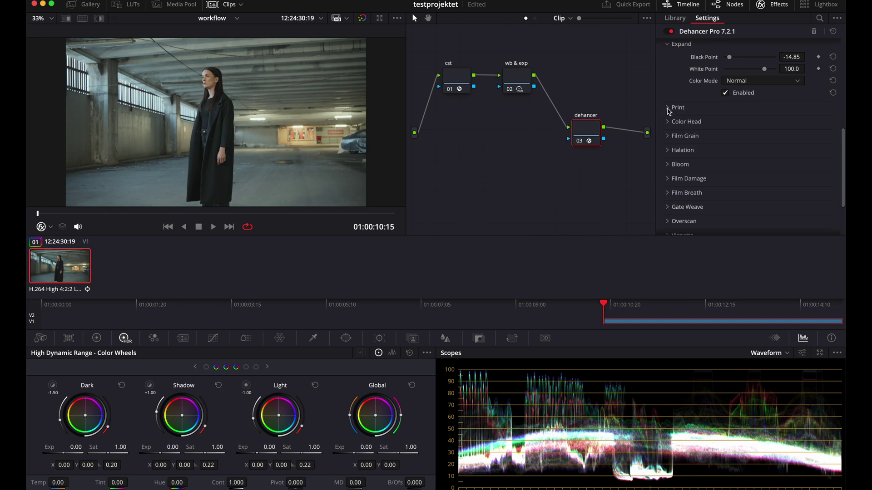
Enable Print with Kodak 2383 Print Film, Analogue Range Limiter and Tonal Contrast 31.6
click(668, 108)
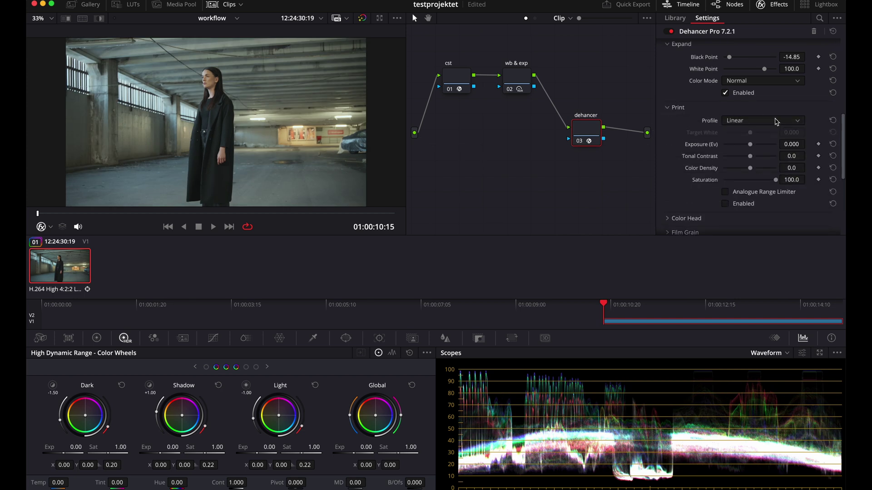
click(725, 204)
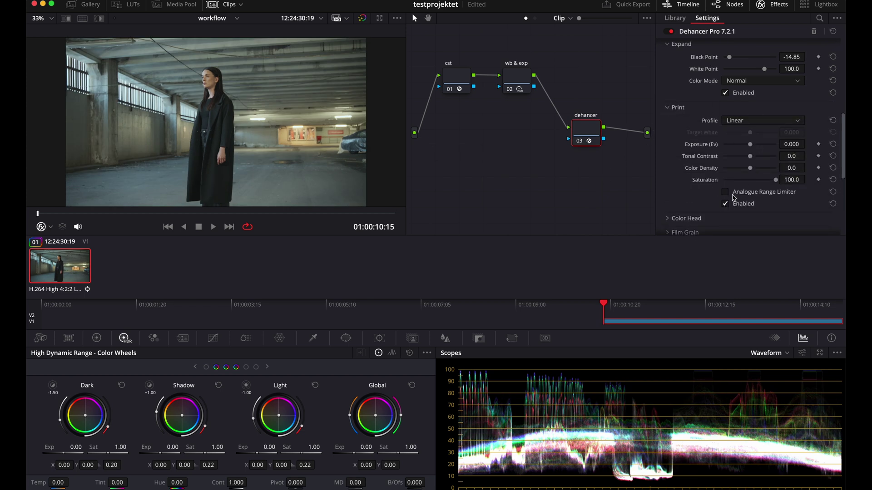
click(798, 122)
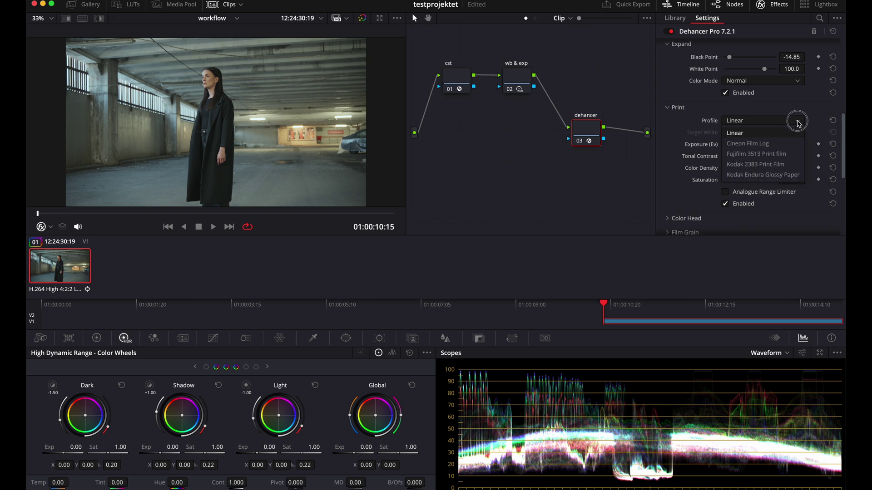
click(752, 164)
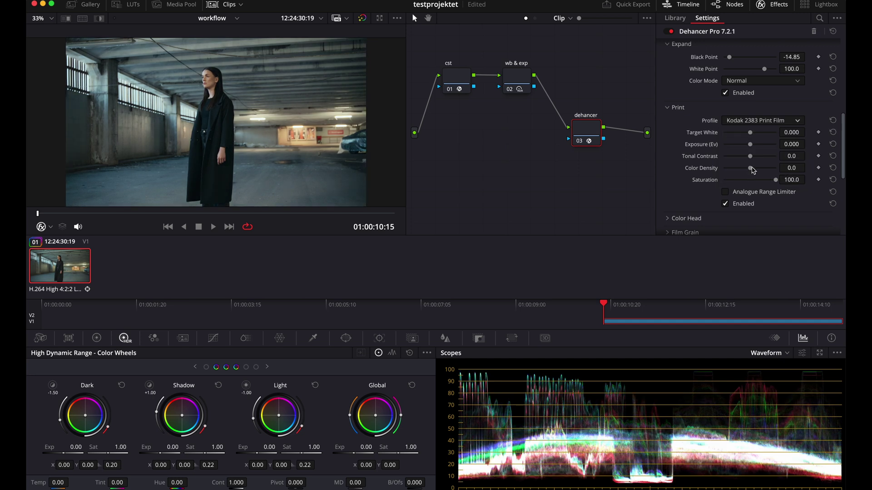
click(726, 192)
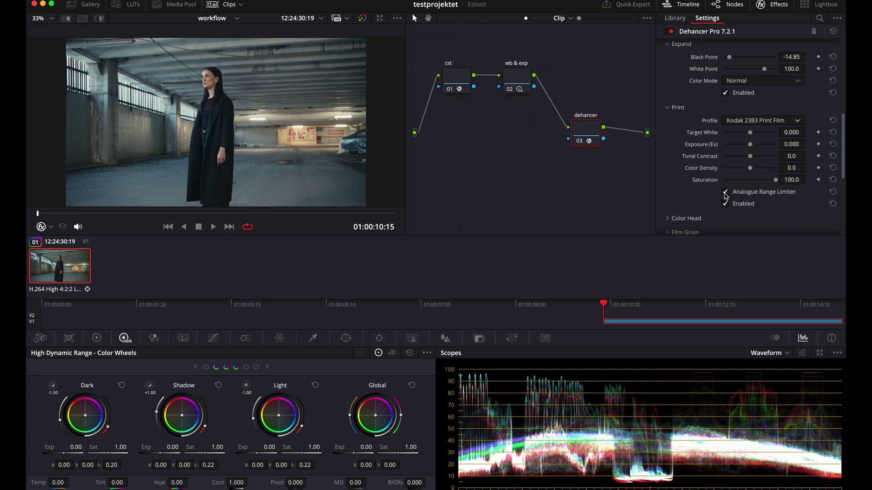
drag(750, 156, 778, 168)
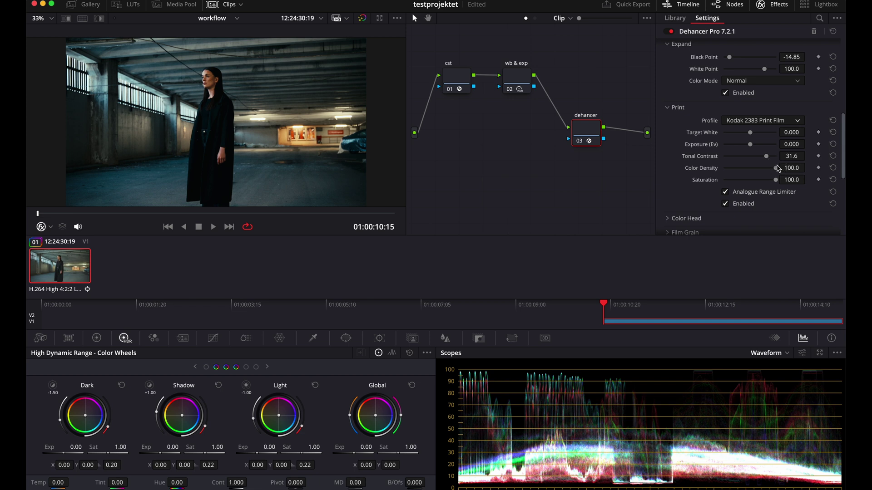
scroll(775, 161, down, 3)
Enable Color Head with Shadows Tone -13.8, Midtones Tone -4.6 and Highlights Tone 33.9
click(668, 160)
scroll(721, 148, down, 5)
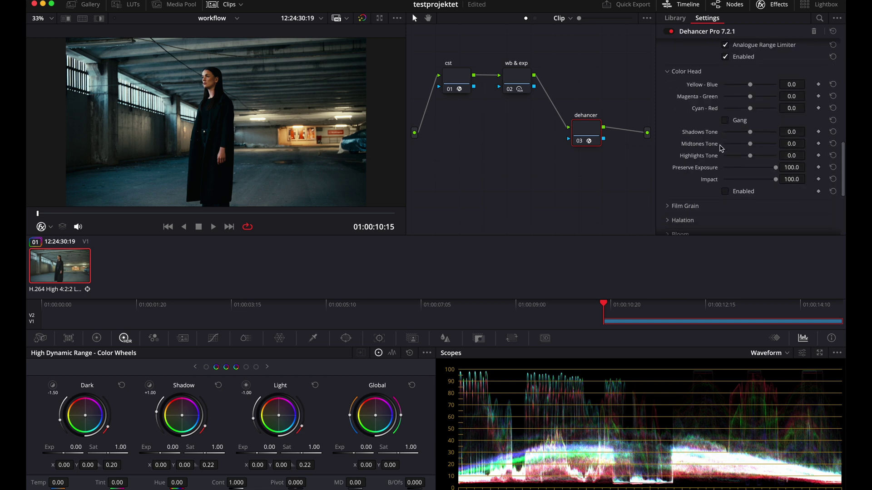
click(725, 192)
drag(750, 134, 758, 157)
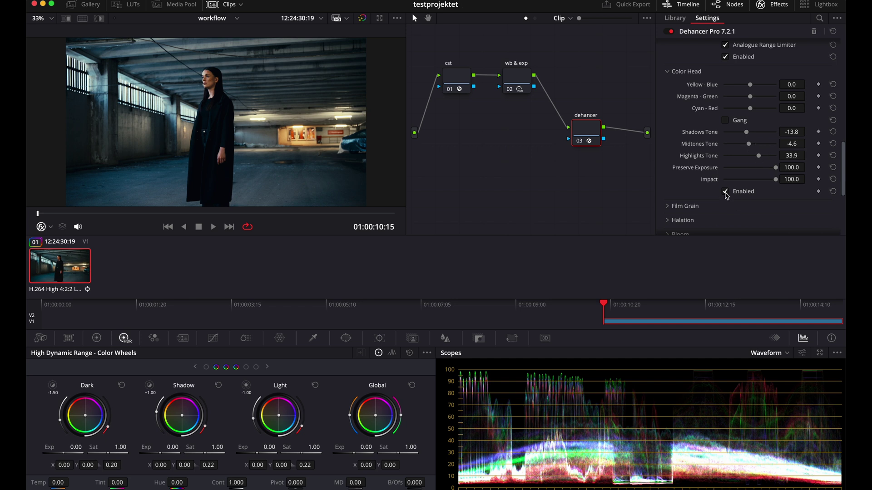
Toggle Color Head off and on twice to compare, leaving it enabled
click(725, 192)
click(725, 191)
click(725, 192)
click(725, 192)
scroll(672, 169, down, 2)
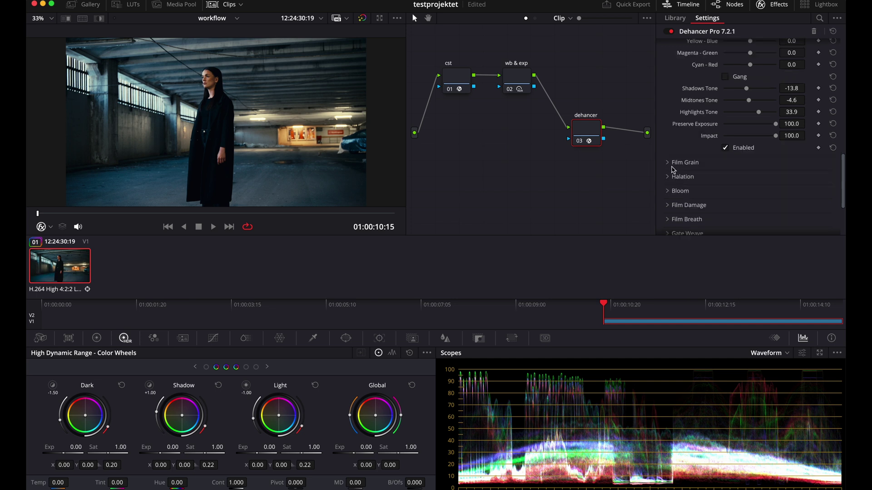
Enable Film Grain with the 35 mm ISO 250 profile and raise its Amount
click(670, 163)
scroll(736, 154, down, 2)
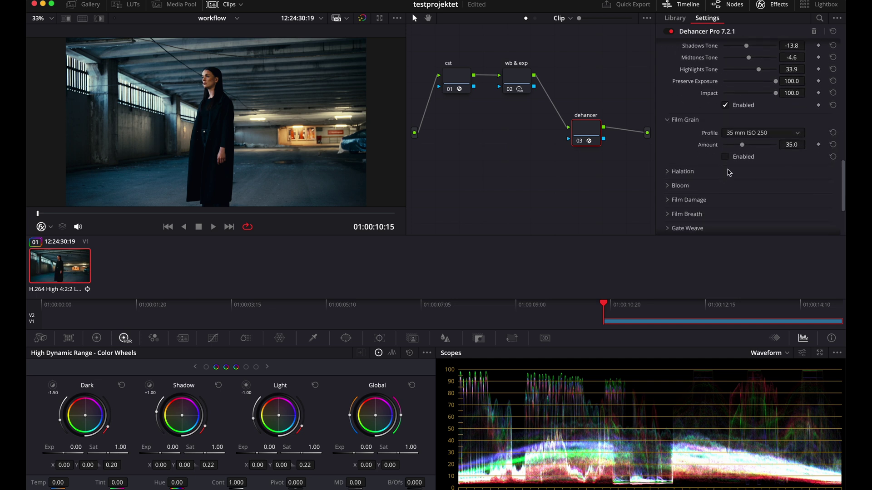
click(797, 134)
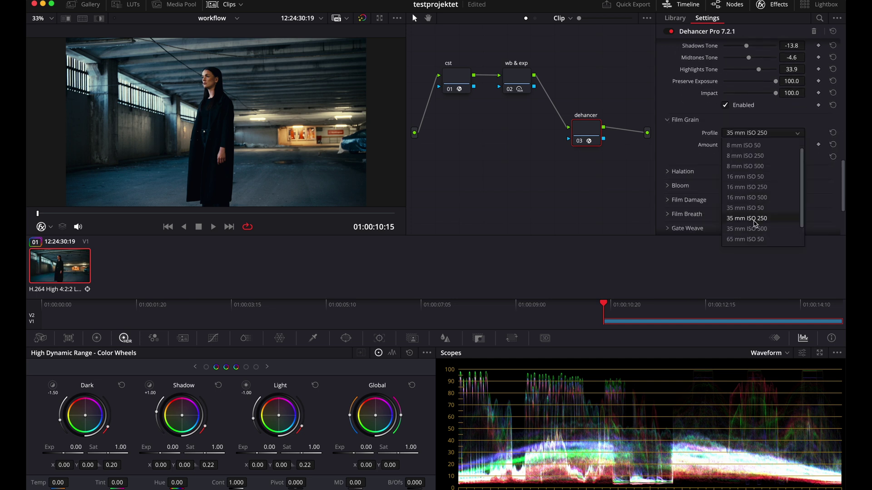
click(755, 228)
click(725, 156)
drag(741, 144, 761, 152)
Switch the grain to a Custom profile with Shadows 10.1, Midtones 24.8, Highlights 44.9
click(756, 133)
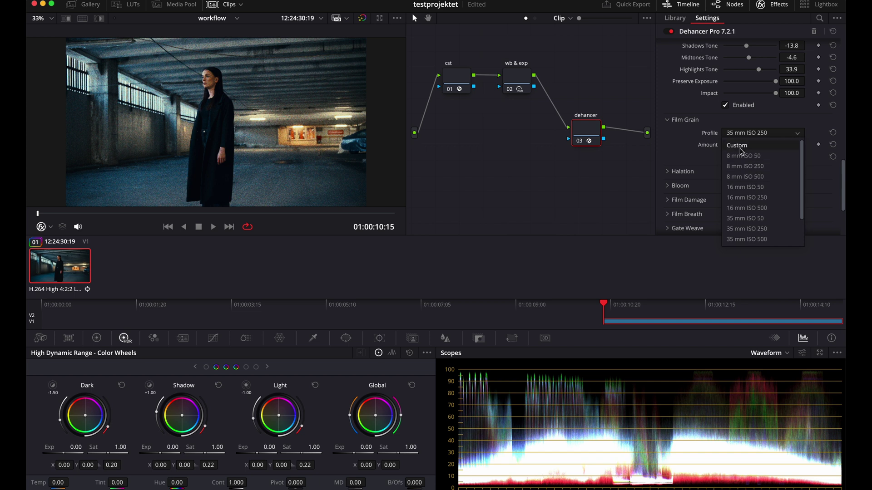
click(738, 145)
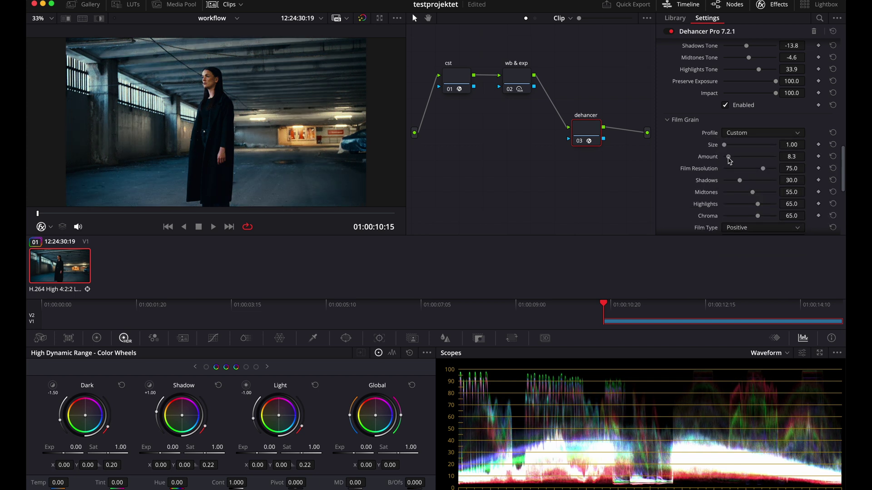
drag(738, 183, 747, 204)
scroll(744, 202, down, 3)
Toggle Film Grain off and on twice to compare, leaving it enabled
click(725, 197)
click(727, 197)
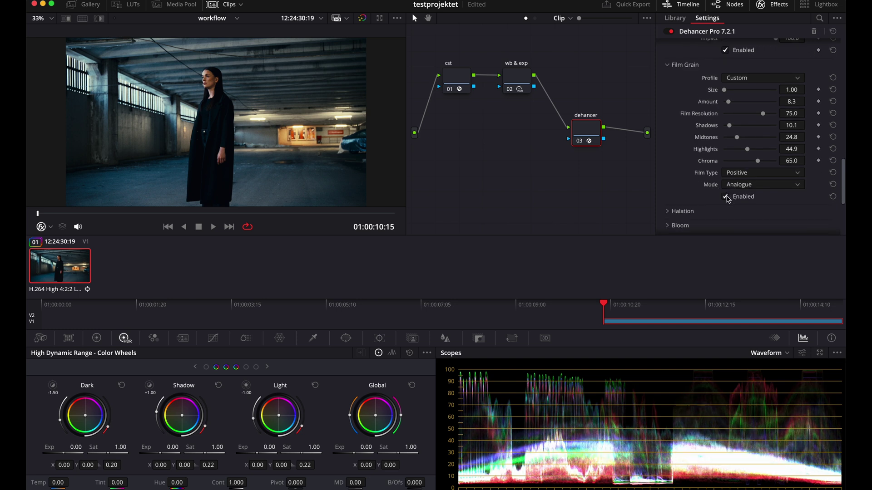
click(727, 198)
click(727, 198)
scroll(708, 150, down, 6)
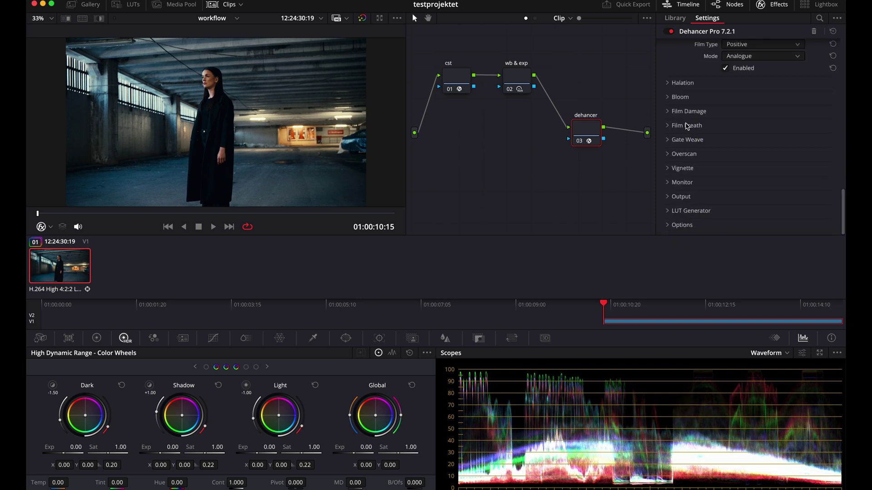
Expand Dehancer's Vignette settings and scroll further down the panel
click(667, 168)
scroll(735, 165, down, 4)
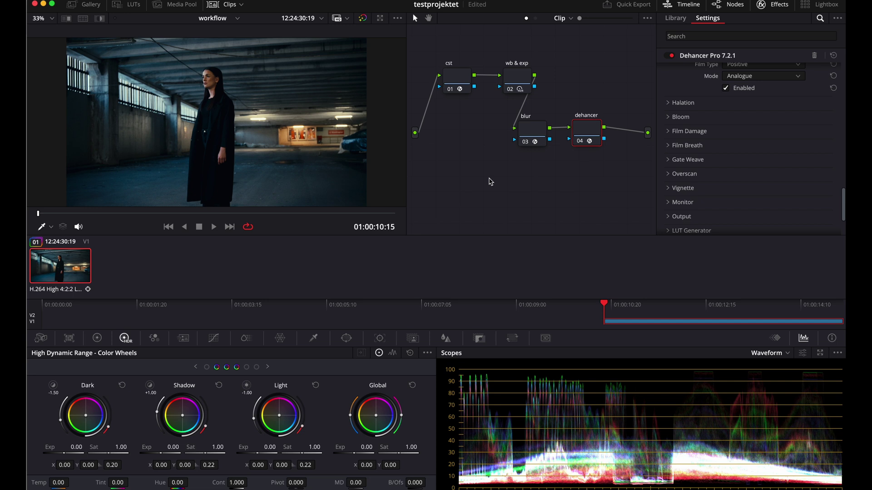
Expand and enable Dehancer's Halation settings, show Bloom, and refit the image in the viewer
click(681, 103)
scroll(259, 116, up, 5)
click(726, 151)
key(shift+z)
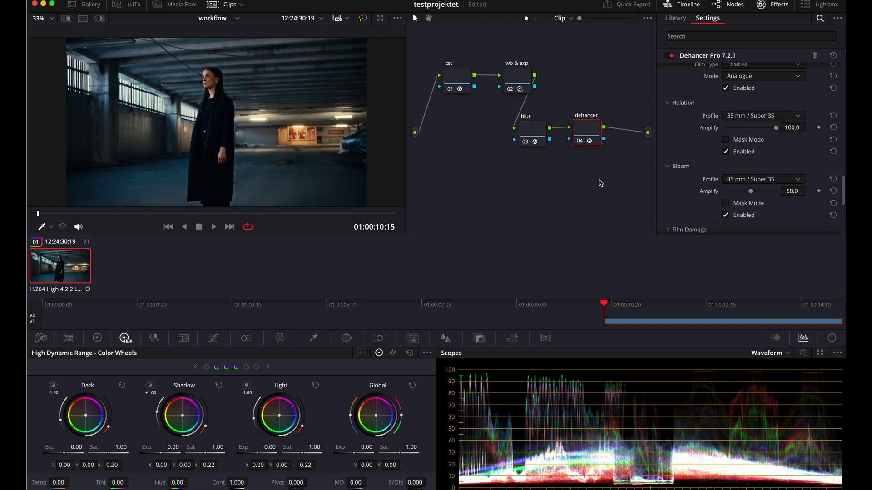
scroll(736, 168, down, 3)
Expand the Film Damage and Film Breath sections and enable Film Breath
click(681, 175)
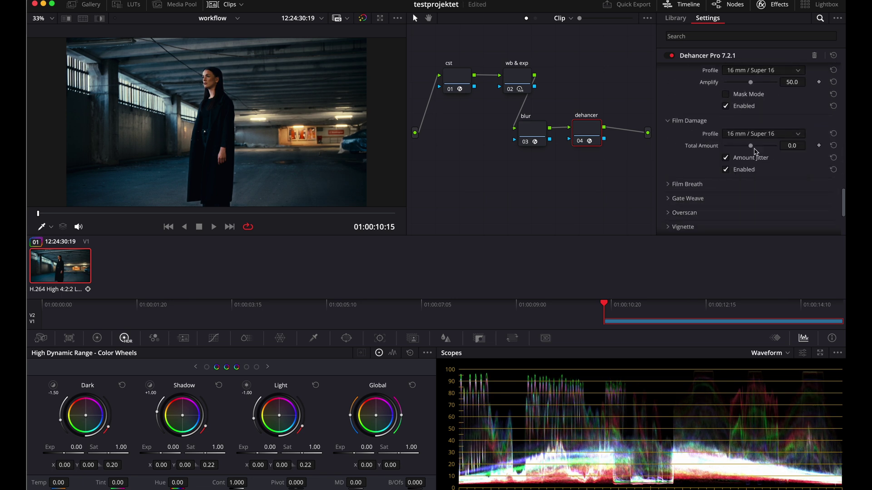
click(732, 184)
scroll(731, 177, down, 1)
click(735, 184)
scroll(739, 190, down, 2)
Set the Overscan gate type to a 16mm film gate and play back the graded clip
click(684, 192)
scroll(736, 173, down, 3)
click(763, 82)
click(745, 124)
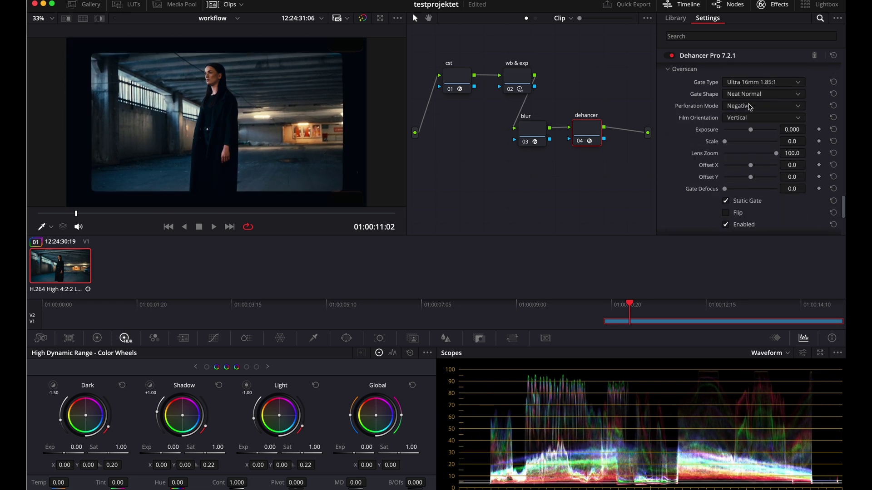
scroll(749, 118, down, 4)
key(space)
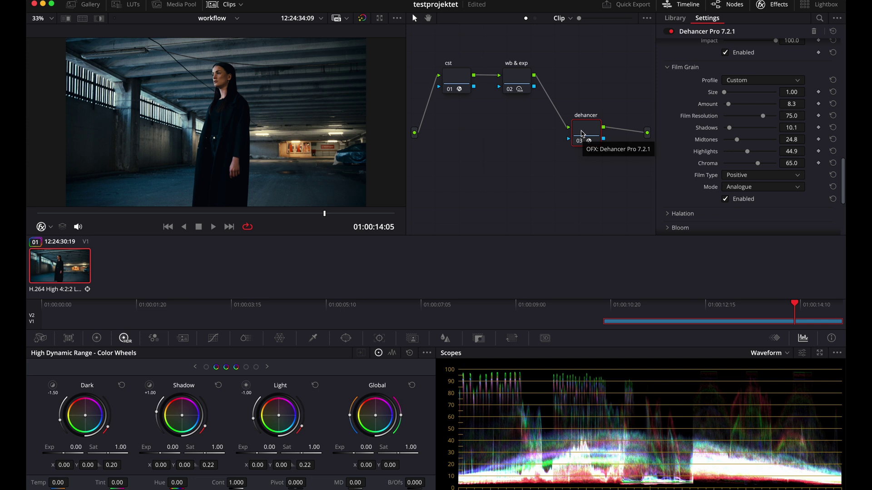
Add a serial node named blur before dehancer and apply Film Damage to it
key(shift+s)
drag(576, 166, 525, 143)
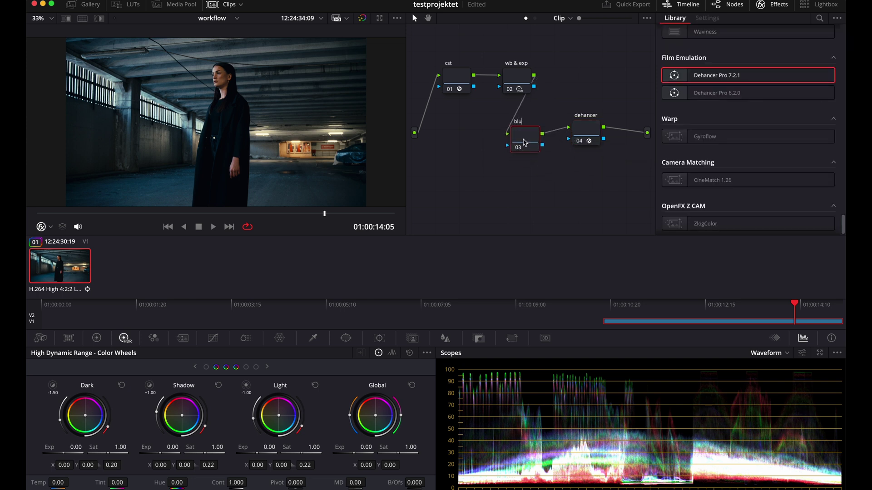
key(Return)
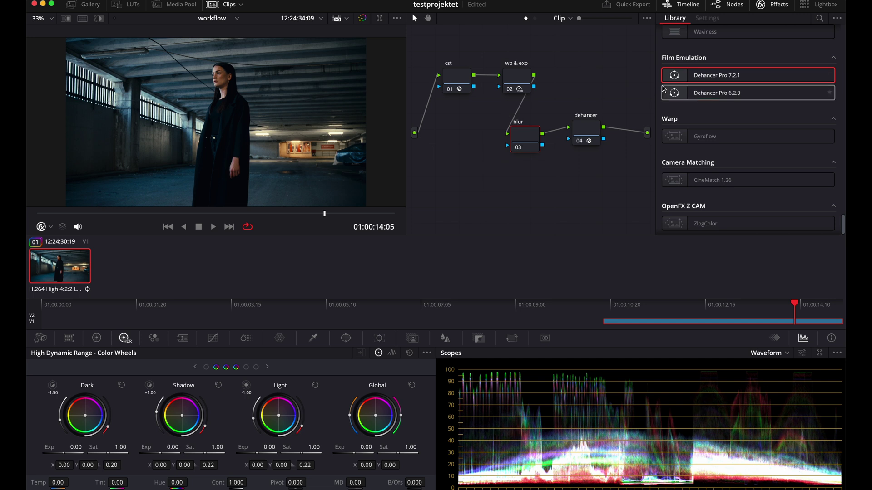
key(super+f)
text(film)
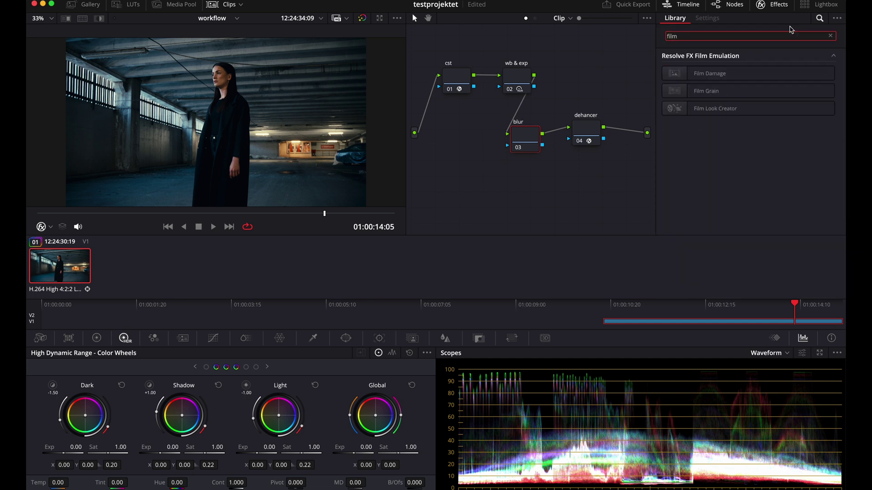
drag(721, 74, 532, 142)
Set Film Damage's Temp. Shift and Tint Shift to 0
click(789, 81)
text(0)
key(Tab)
text(0)
key(Return)
click(690, 108)
click(690, 108)
click(682, 123)
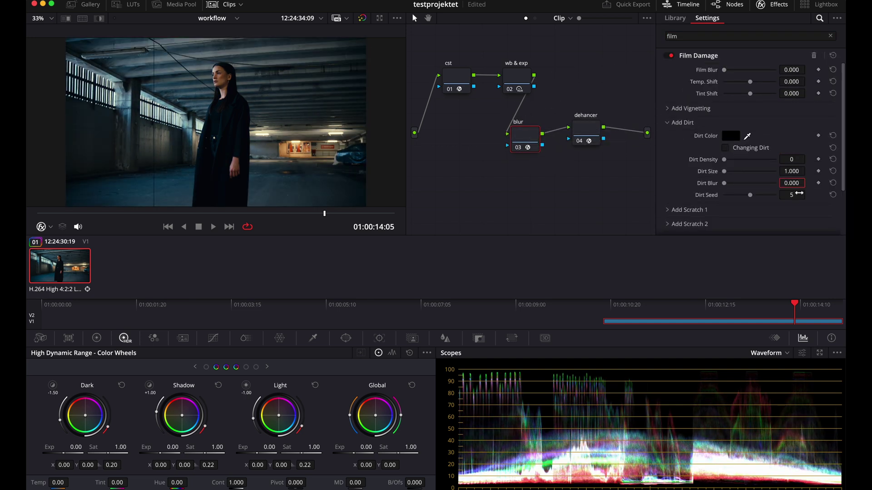
click(667, 122)
Set Film Blur to 0.050, then toggle the blur node off and on to compare
click(789, 70)
text(0.05)
key(Return)
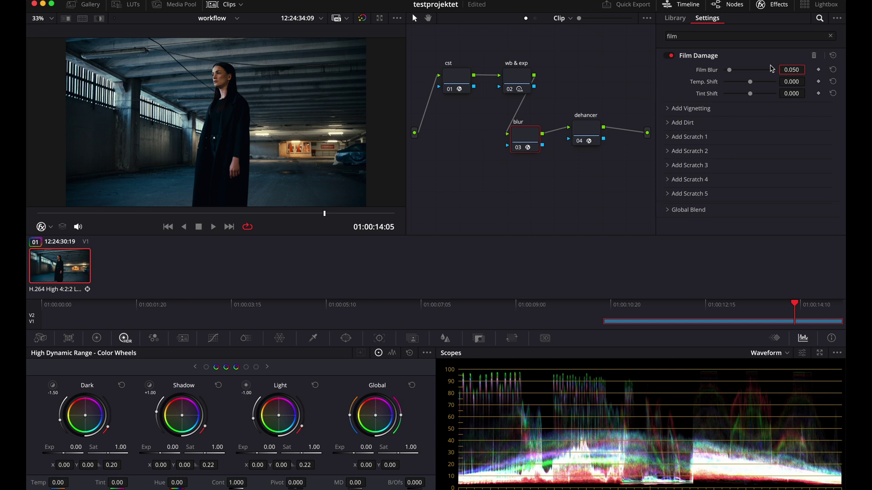
click(517, 149)
click(518, 150)
click(518, 149)
click(518, 149)
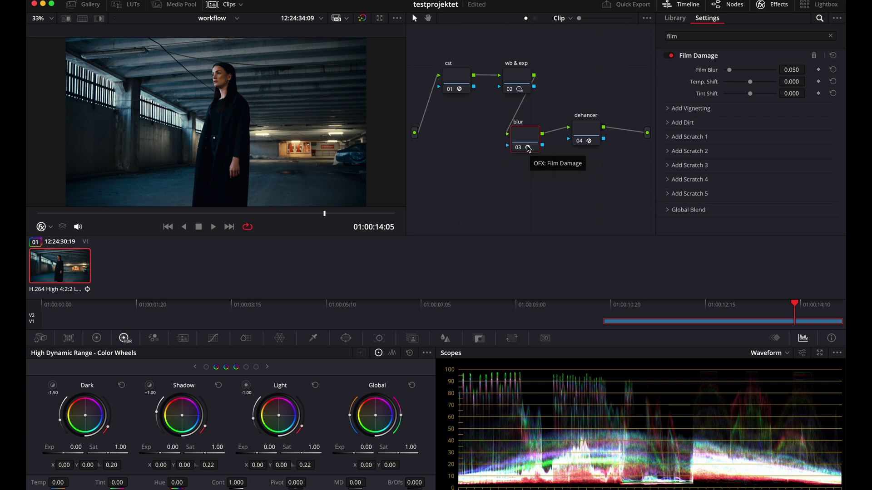
Add a new serial node and position it between blur and dehancer
key(alt+s)
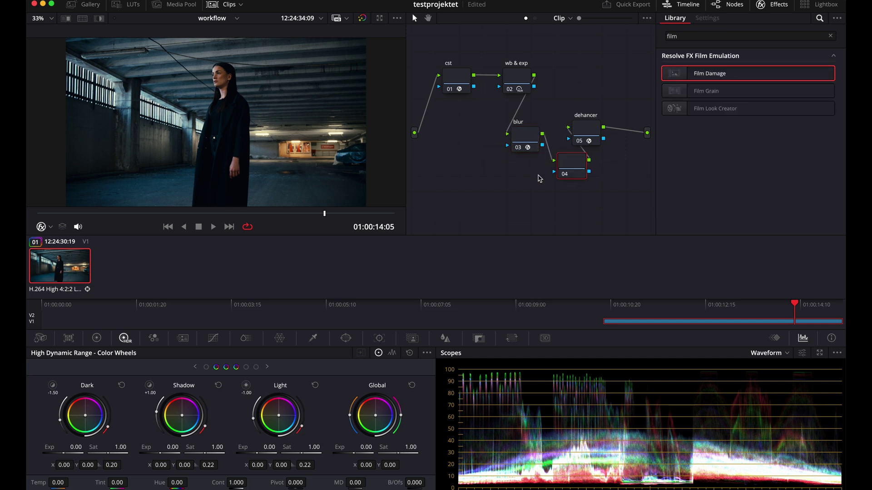
drag(529, 143, 484, 147)
drag(572, 176, 533, 145)
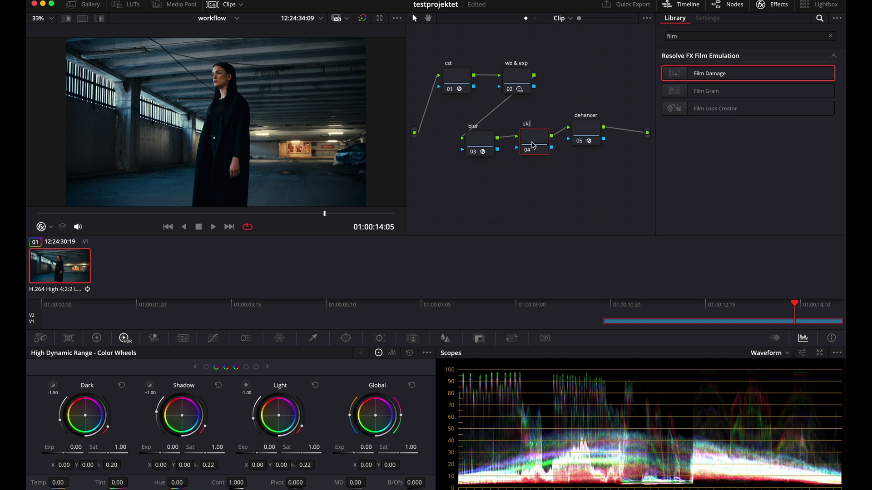
Qualify the woman's facial skin tone with HSL and narrow hue width to 16.8
click(312, 341)
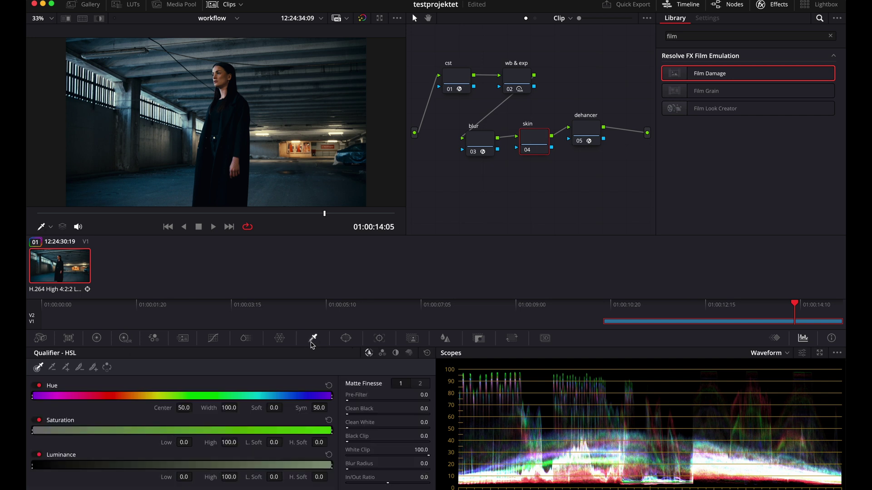
scroll(185, 132, up, 10)
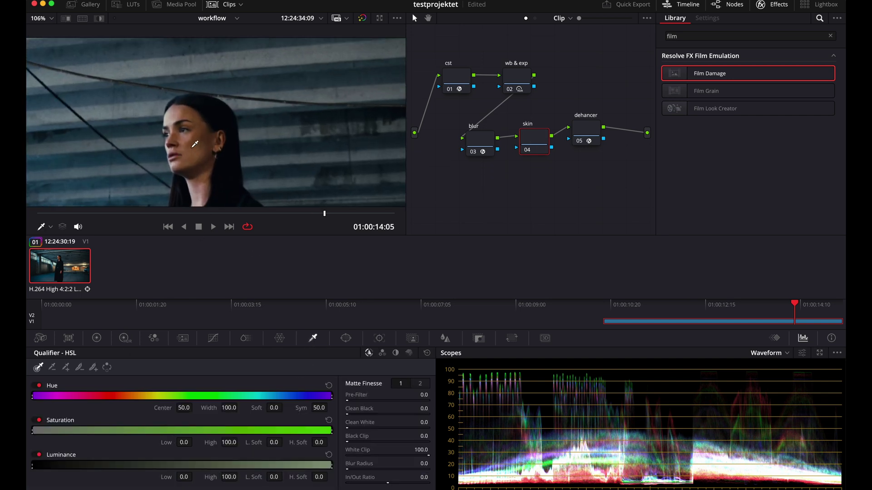
click(174, 114)
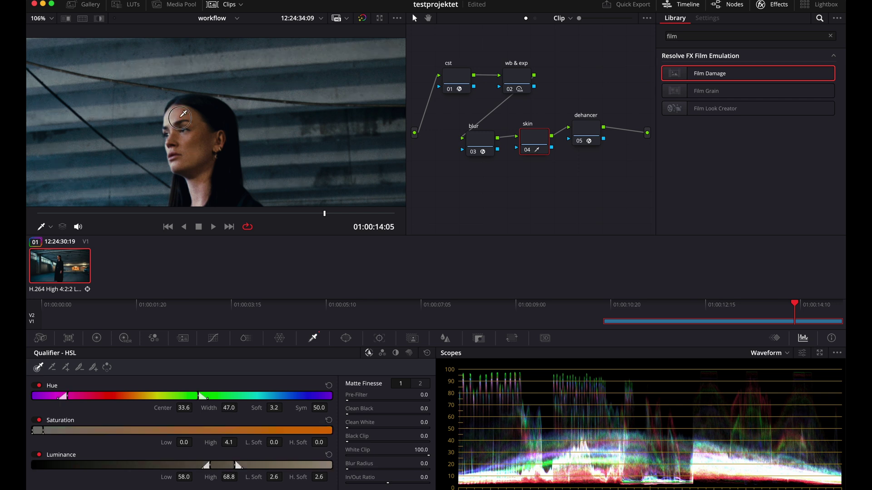
key(shift+h)
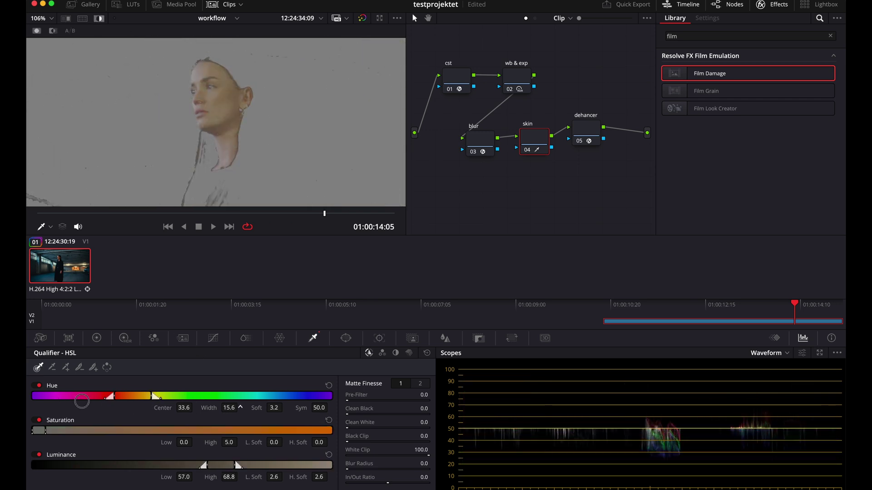
drag(229, 408, 213, 408)
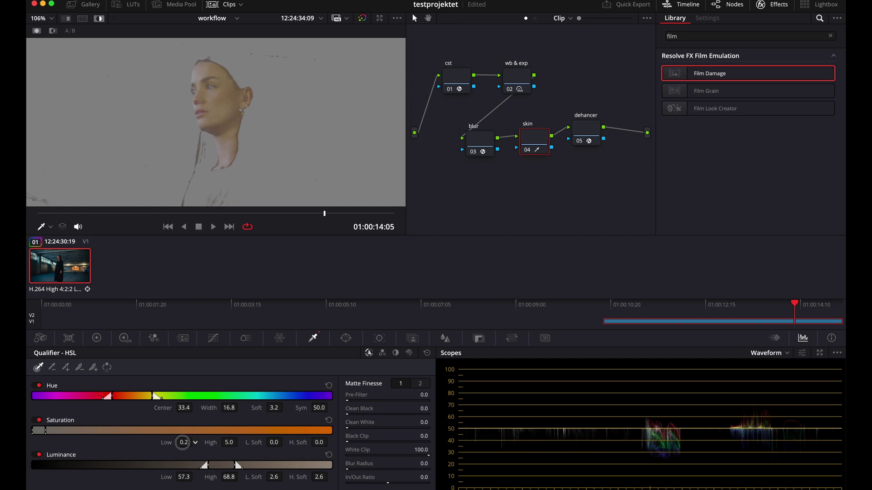
Turn off the matte highlight and return to the skin node's colour wheels
key(shift+h)
click(124, 339)
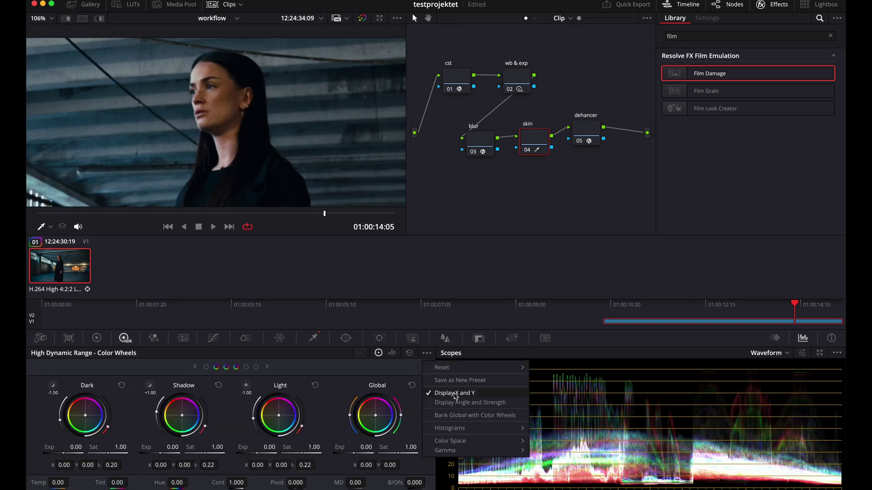